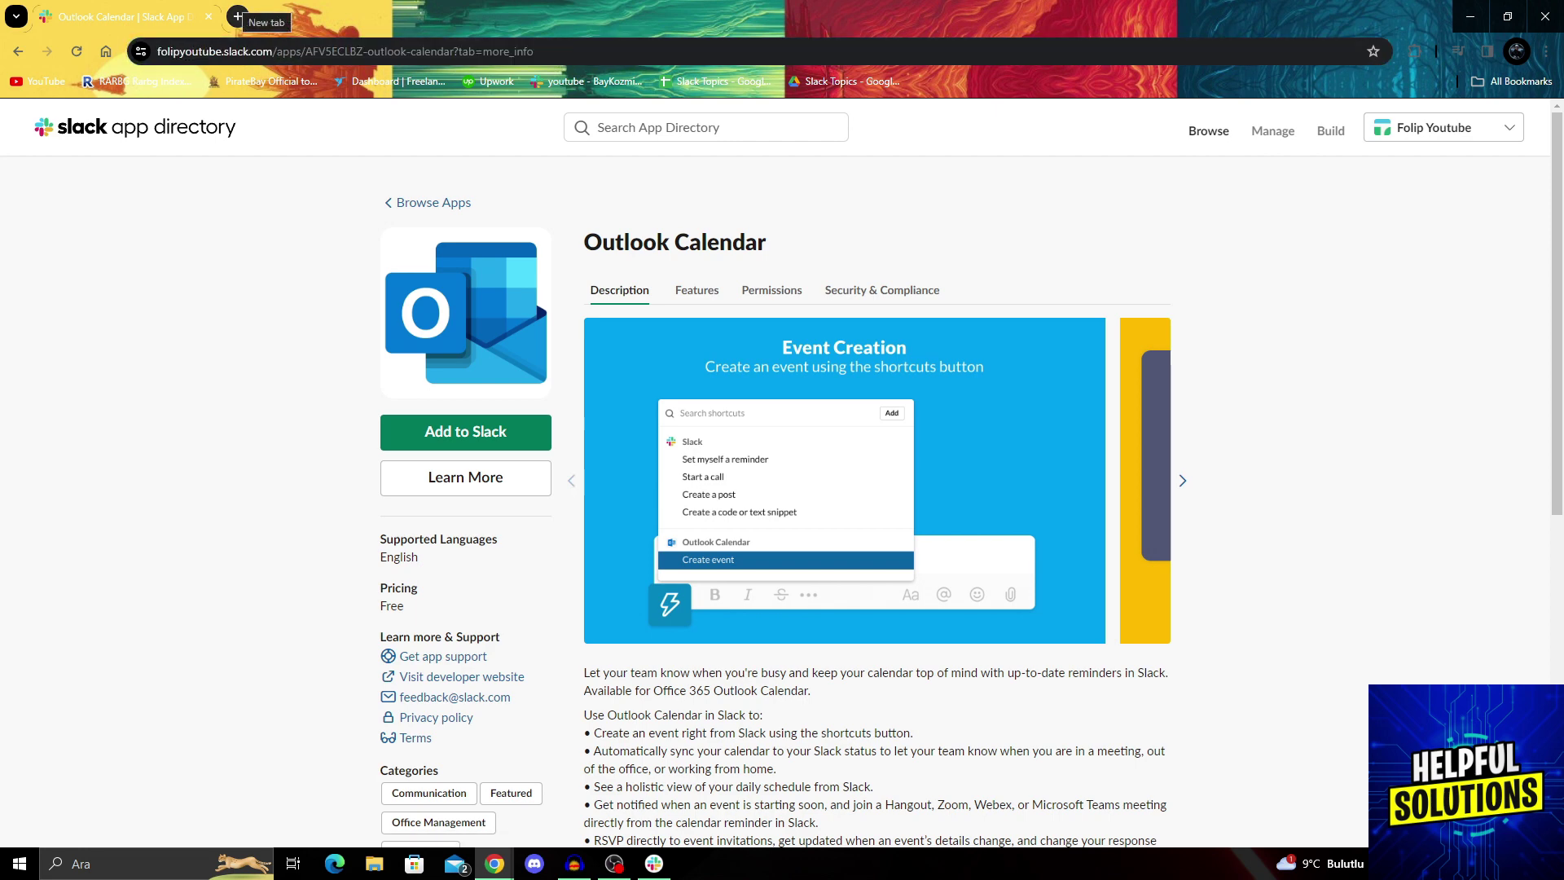
Open a new browser tab from the Outlook Calendar App Directory page
{"action": "left_click", "coordinate": [237, 16]}
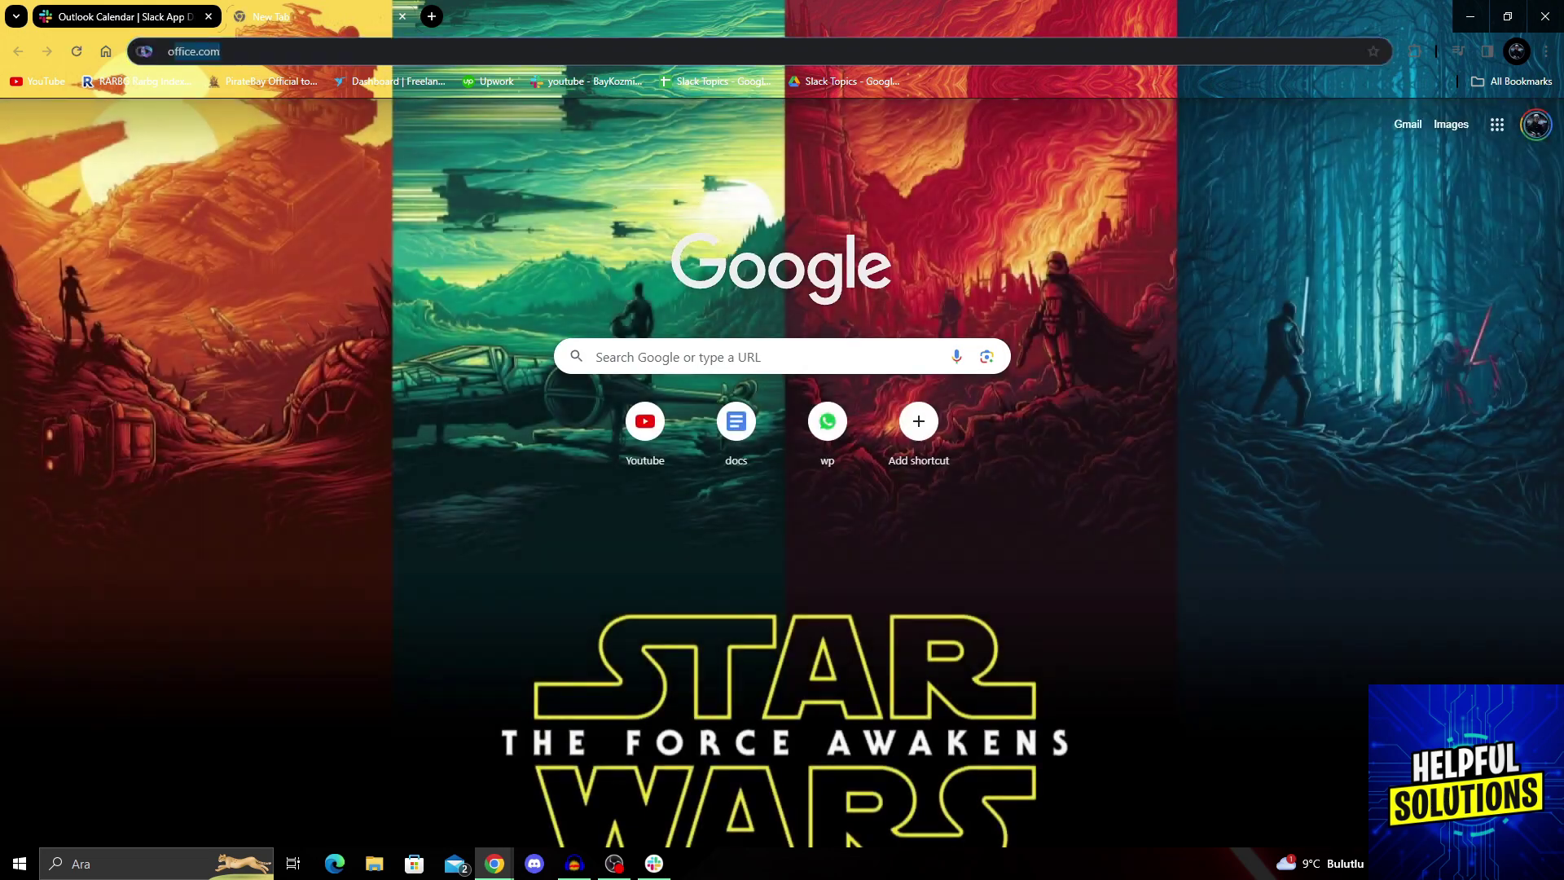
{"action": "type", "text": "outlook cal"}
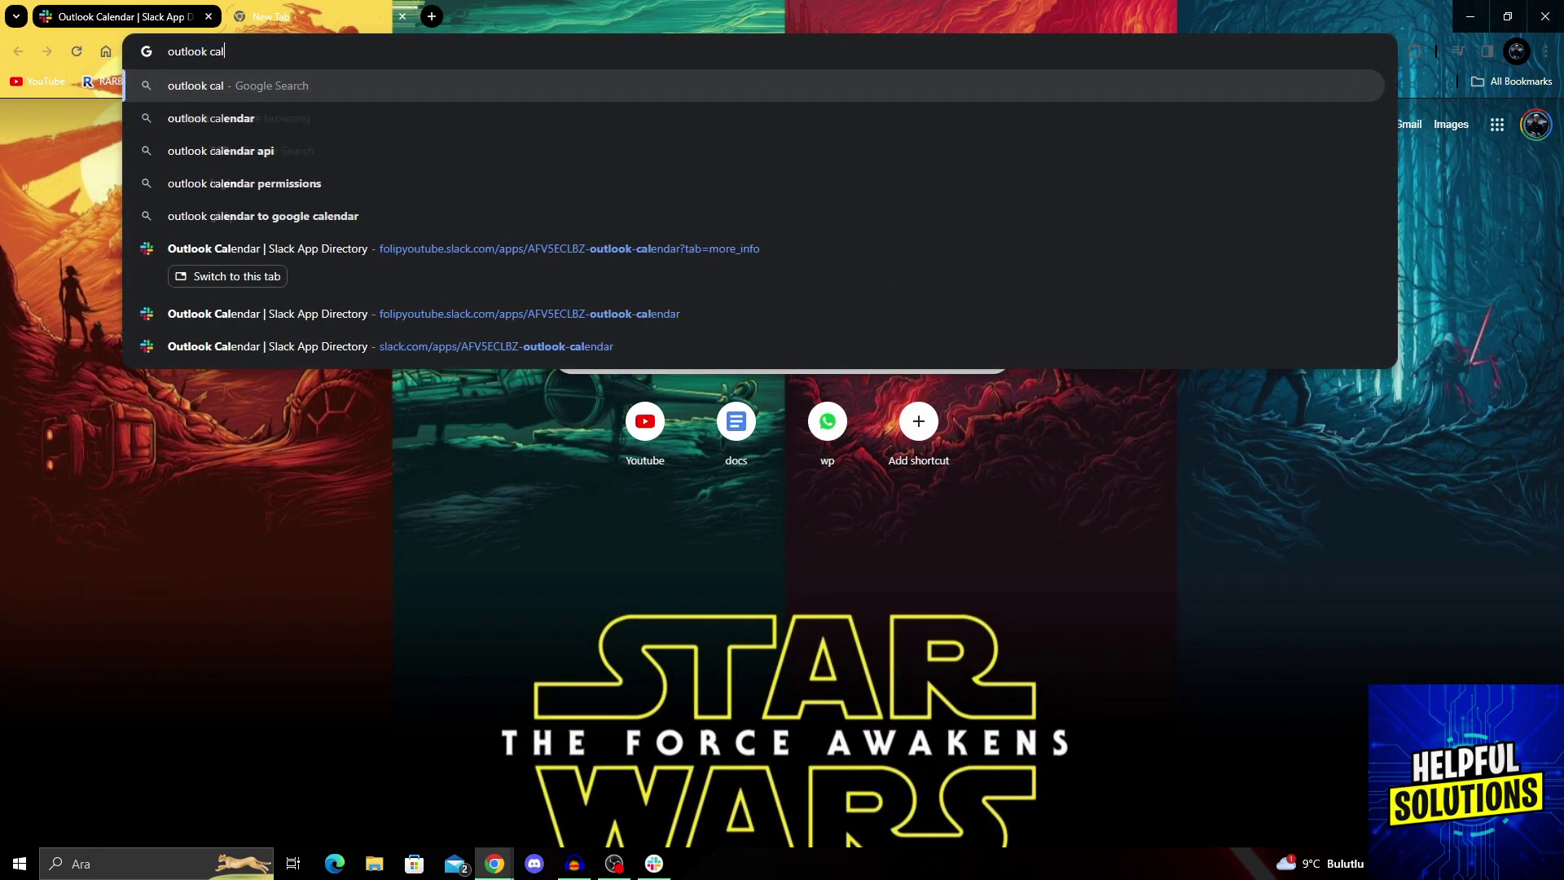
{"action": "type", "text": "ender for"}
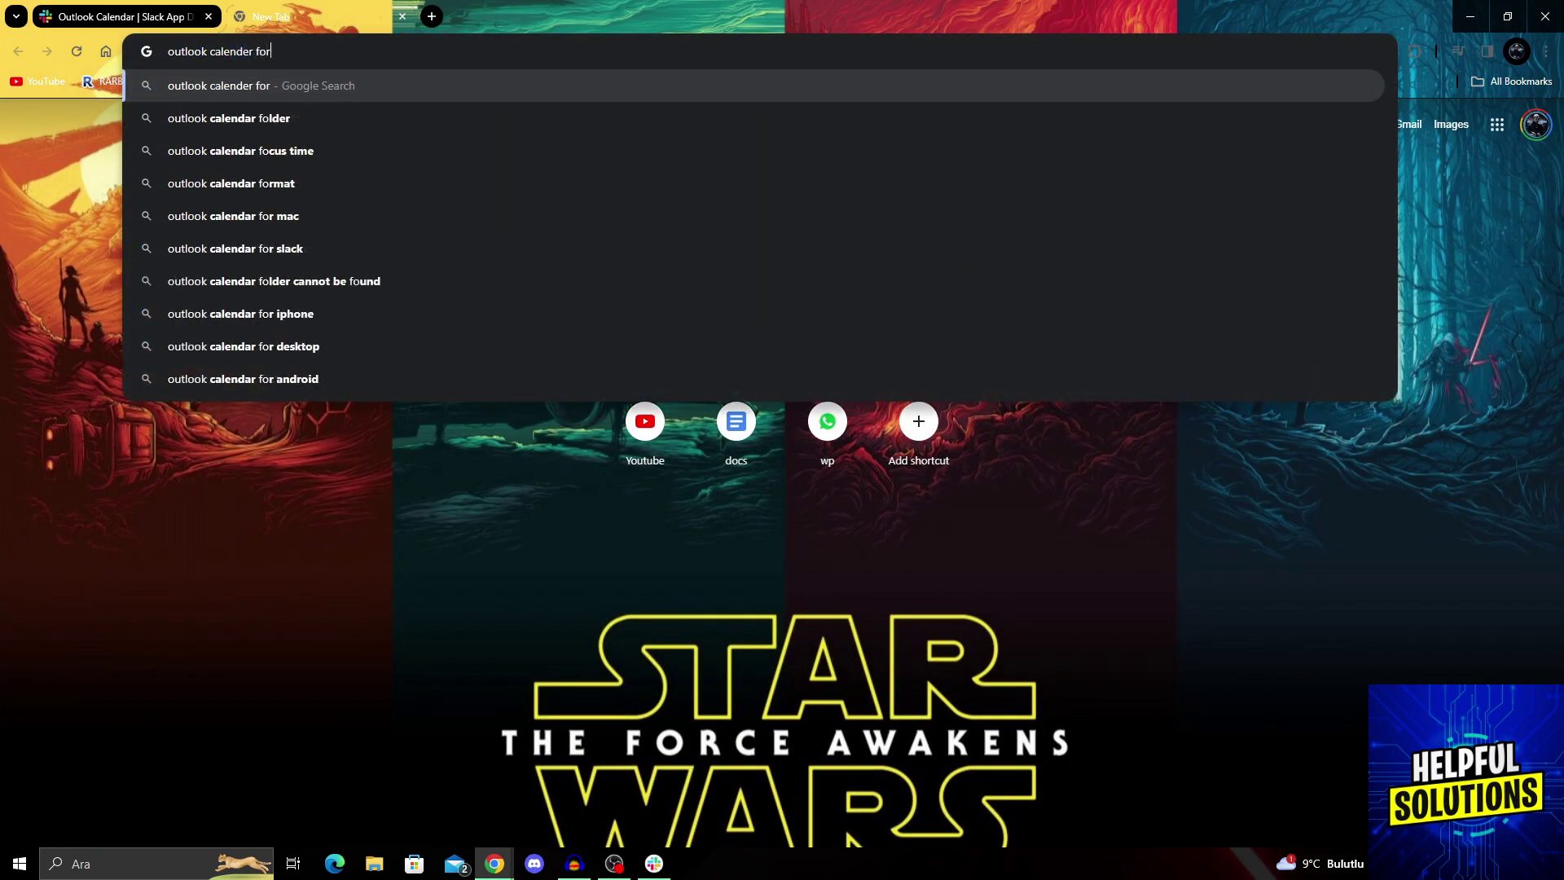
{"action": "type", "text": " slack"}
{"action": "key", "text": "Return"}
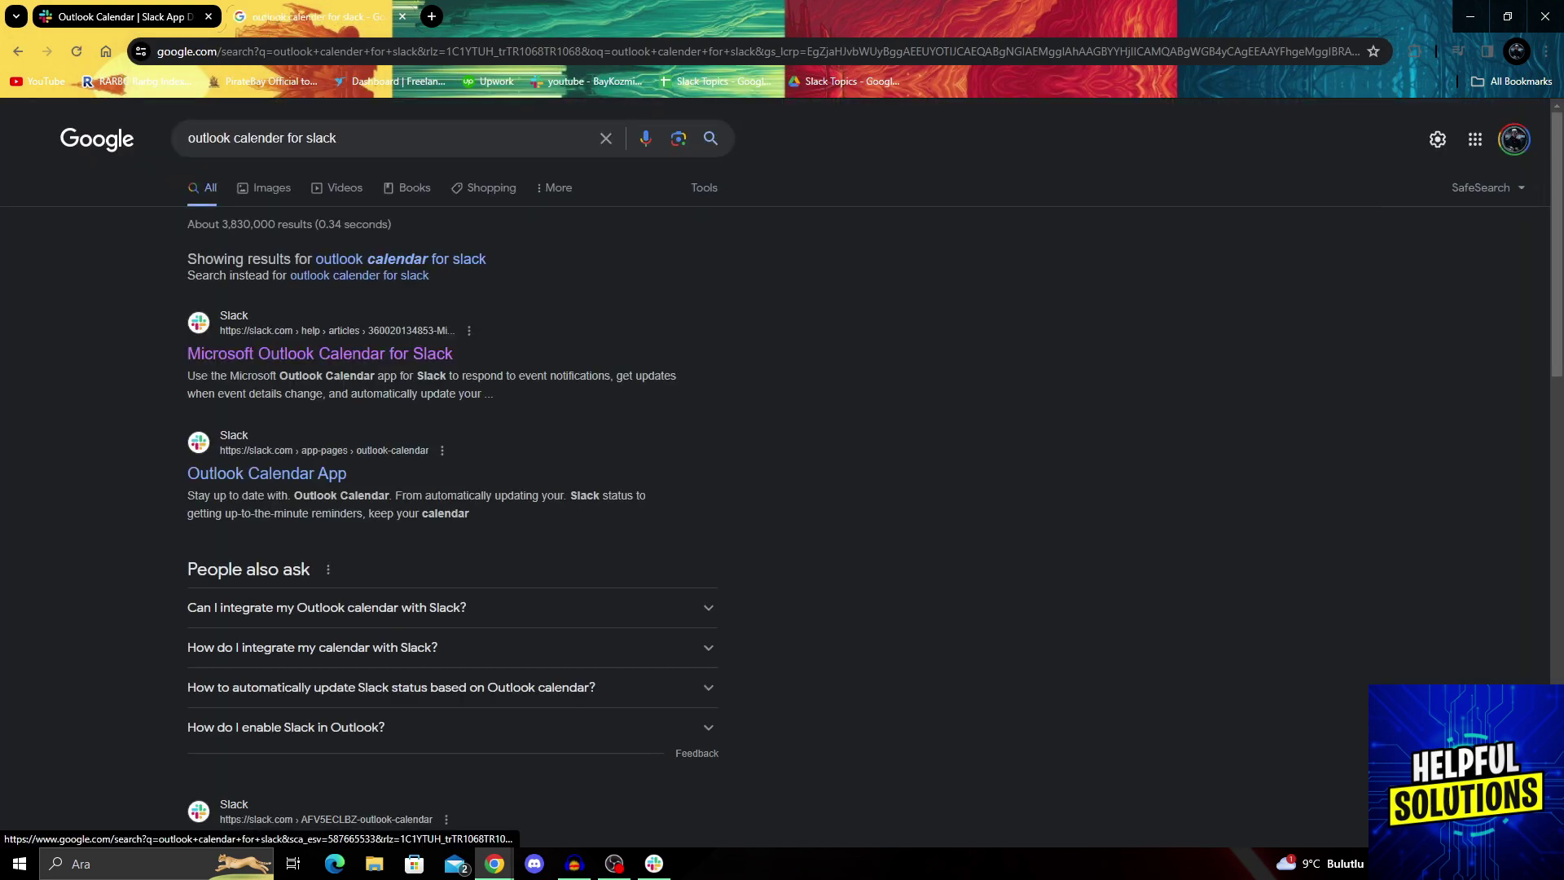
{"action": "left_click", "coordinate": [320, 354]}
{"action": "mouse_move", "coordinate": [452, 323]}
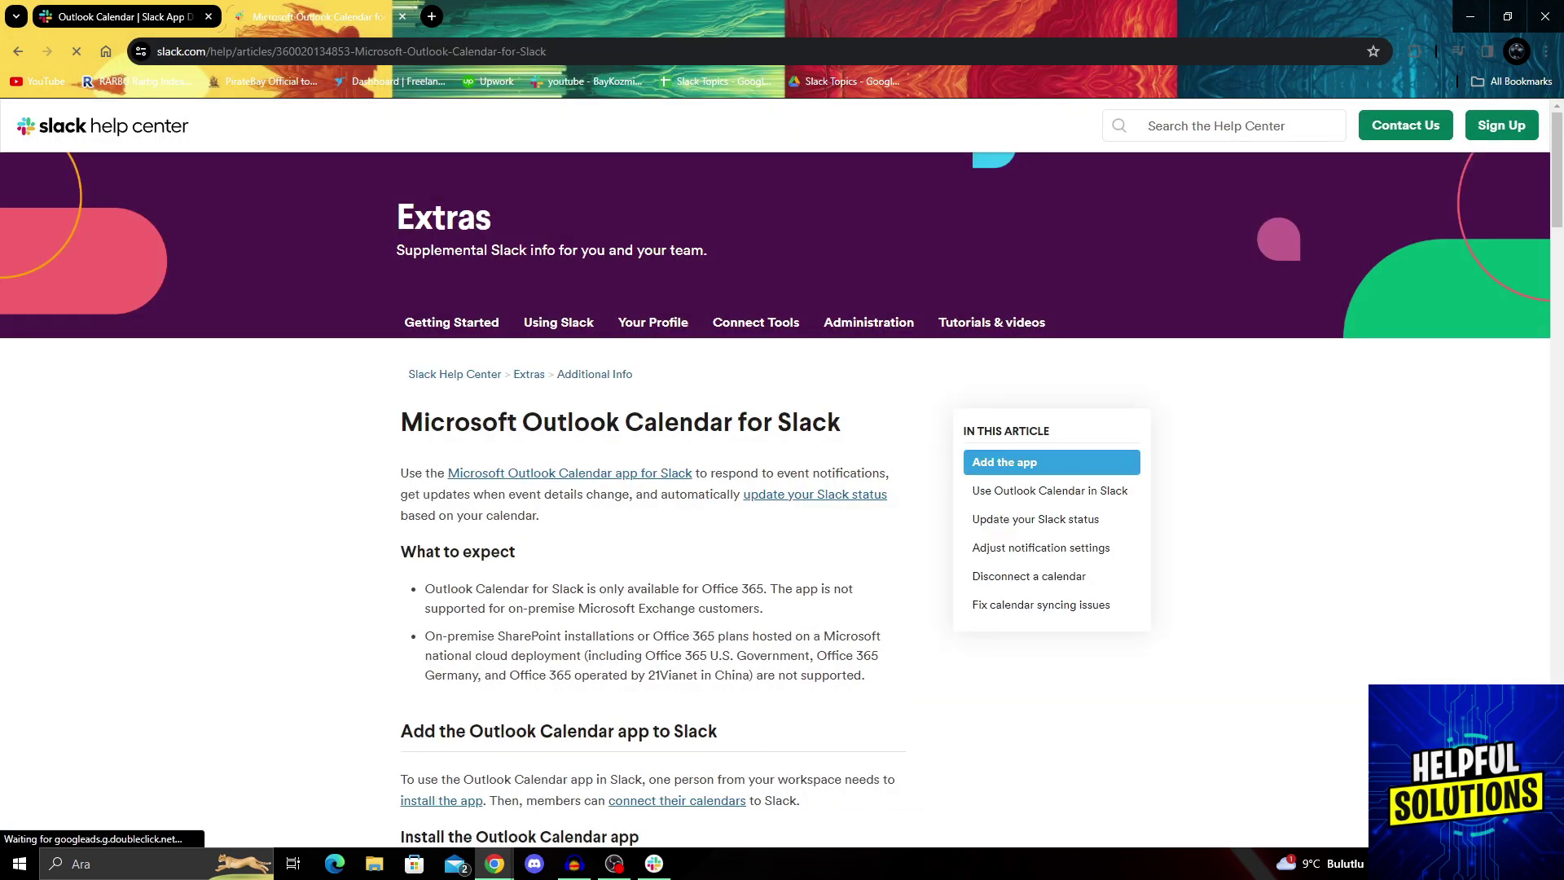
{"action": "scroll", "coordinate": [514, 321], "scroll_direction": "down", "scroll_amount": 3}
{"action": "scroll", "coordinate": [513, 321], "scroll_direction": "down", "scroll_amount": 2}
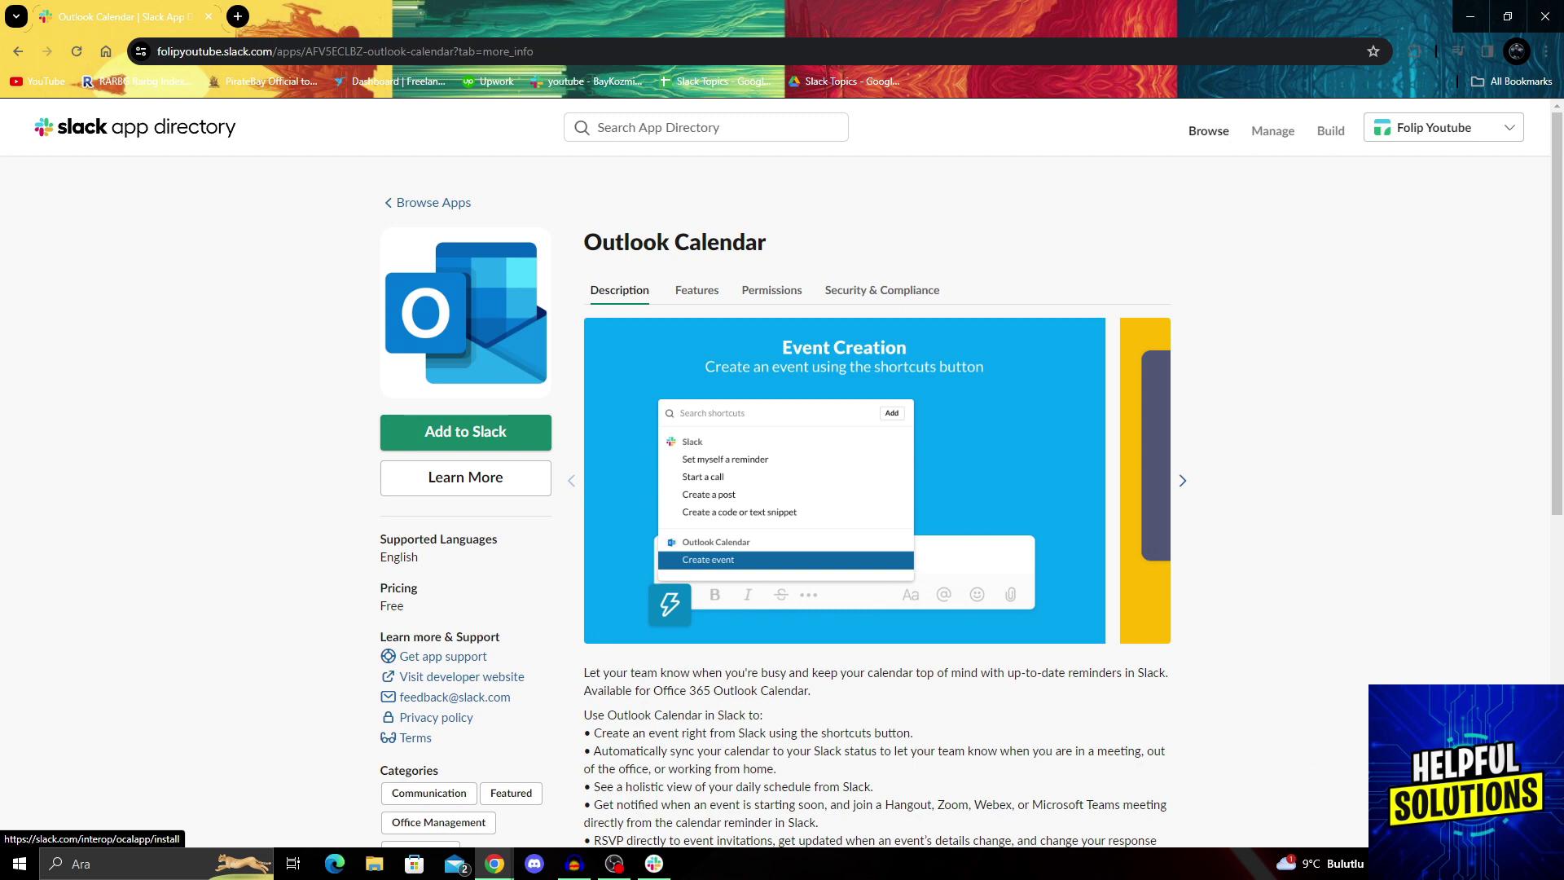
Add Outlook Calendar to the BayKozmik workspace and allow its requested permissions
{"action": "left_click", "coordinate": [464, 432]}
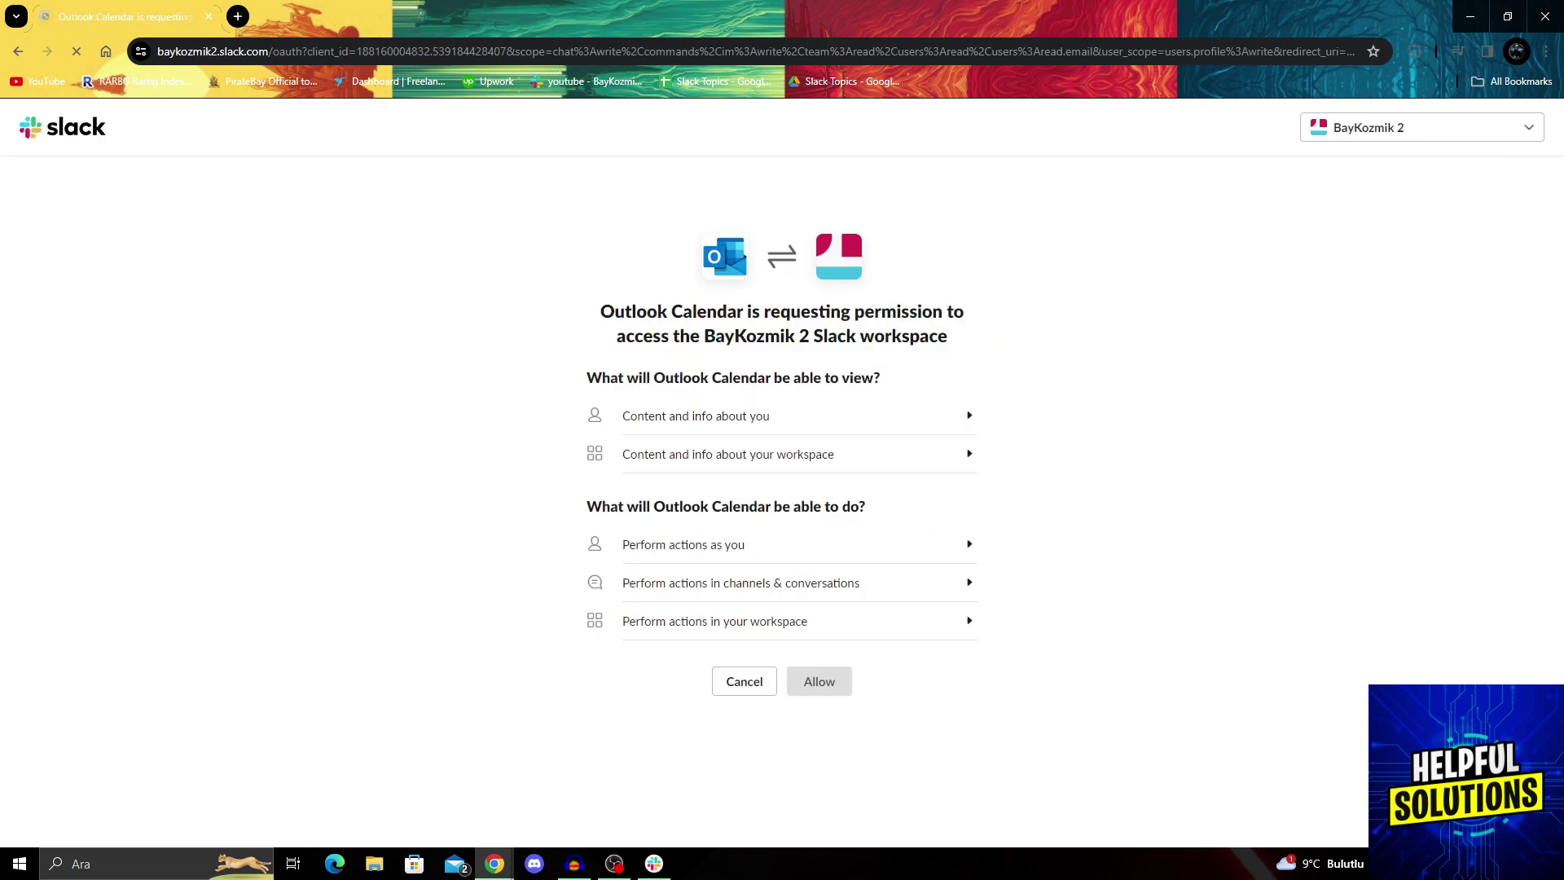
{"action": "left_click", "coordinate": [1421, 128]}
{"action": "left_click", "coordinate": [1421, 127]}
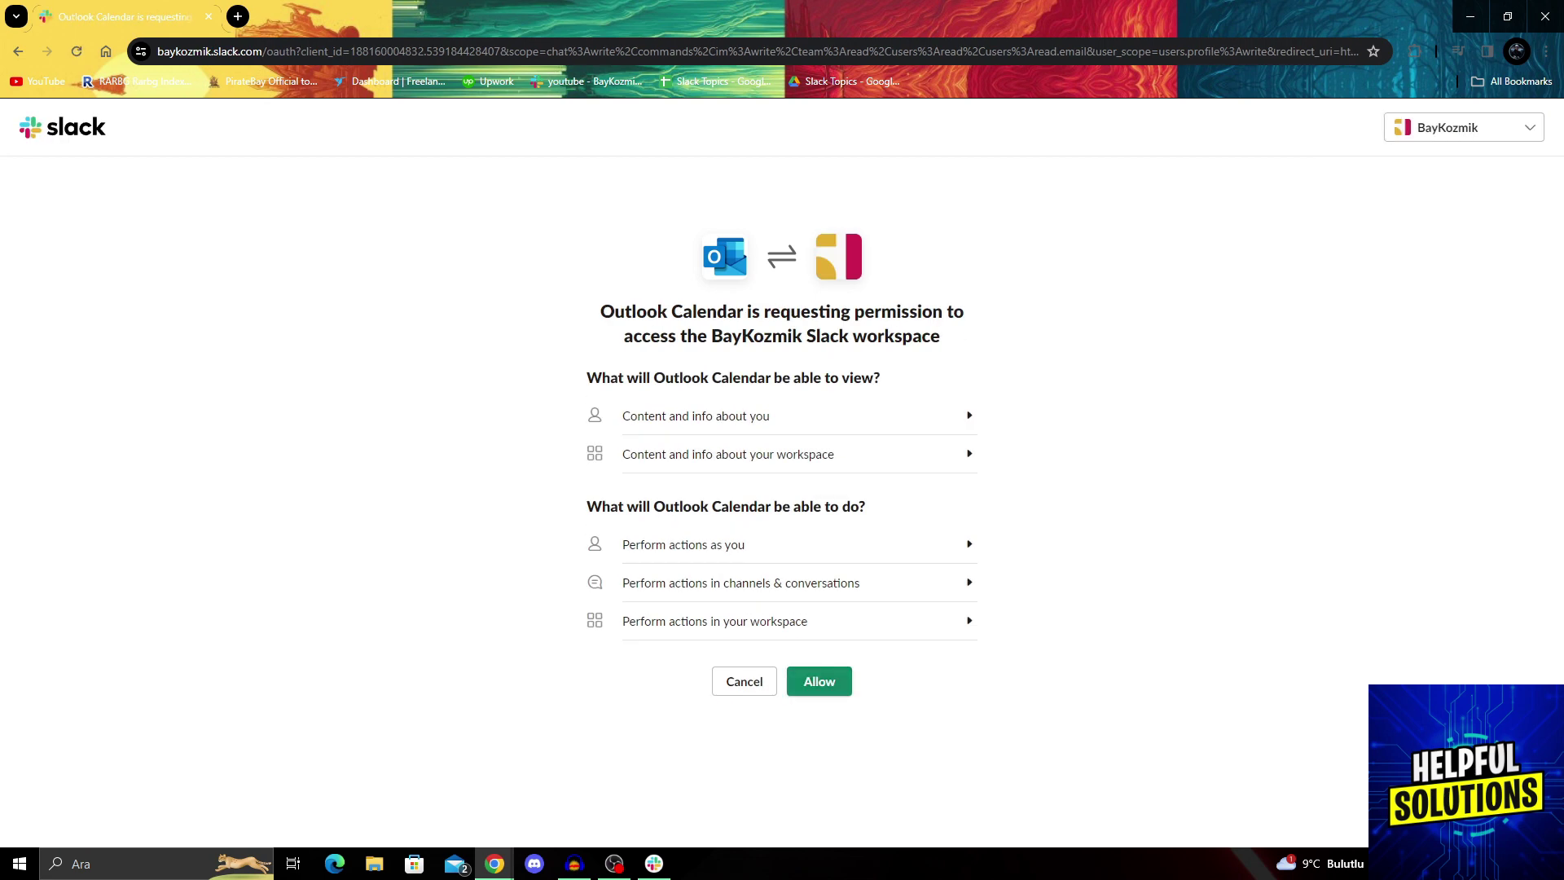
{"action": "left_click", "coordinate": [819, 680]}
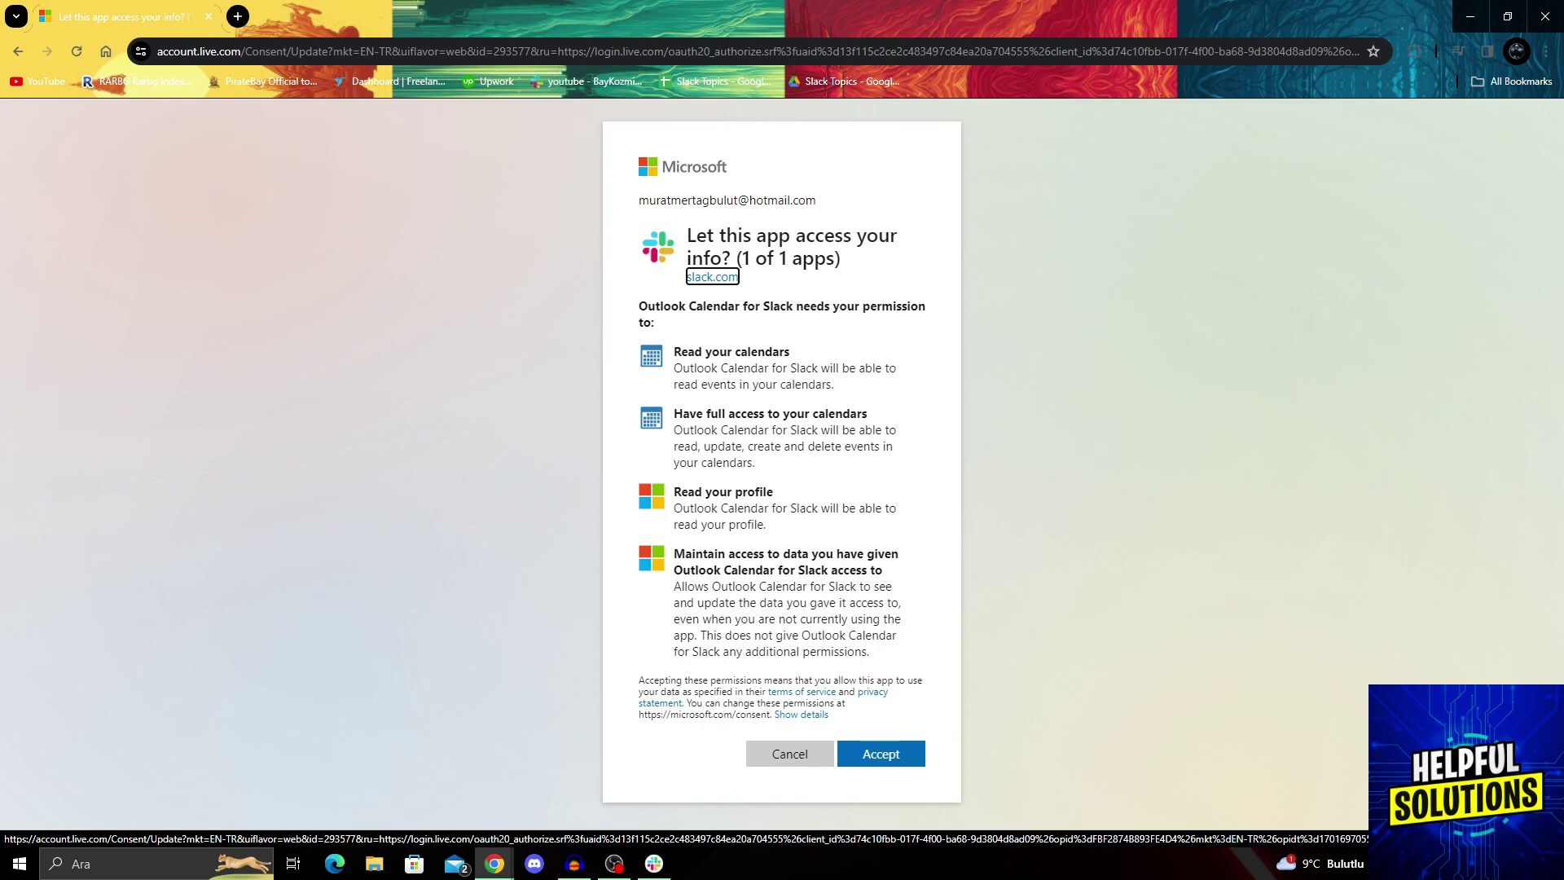
{"action": "left_click", "coordinate": [881, 753]}
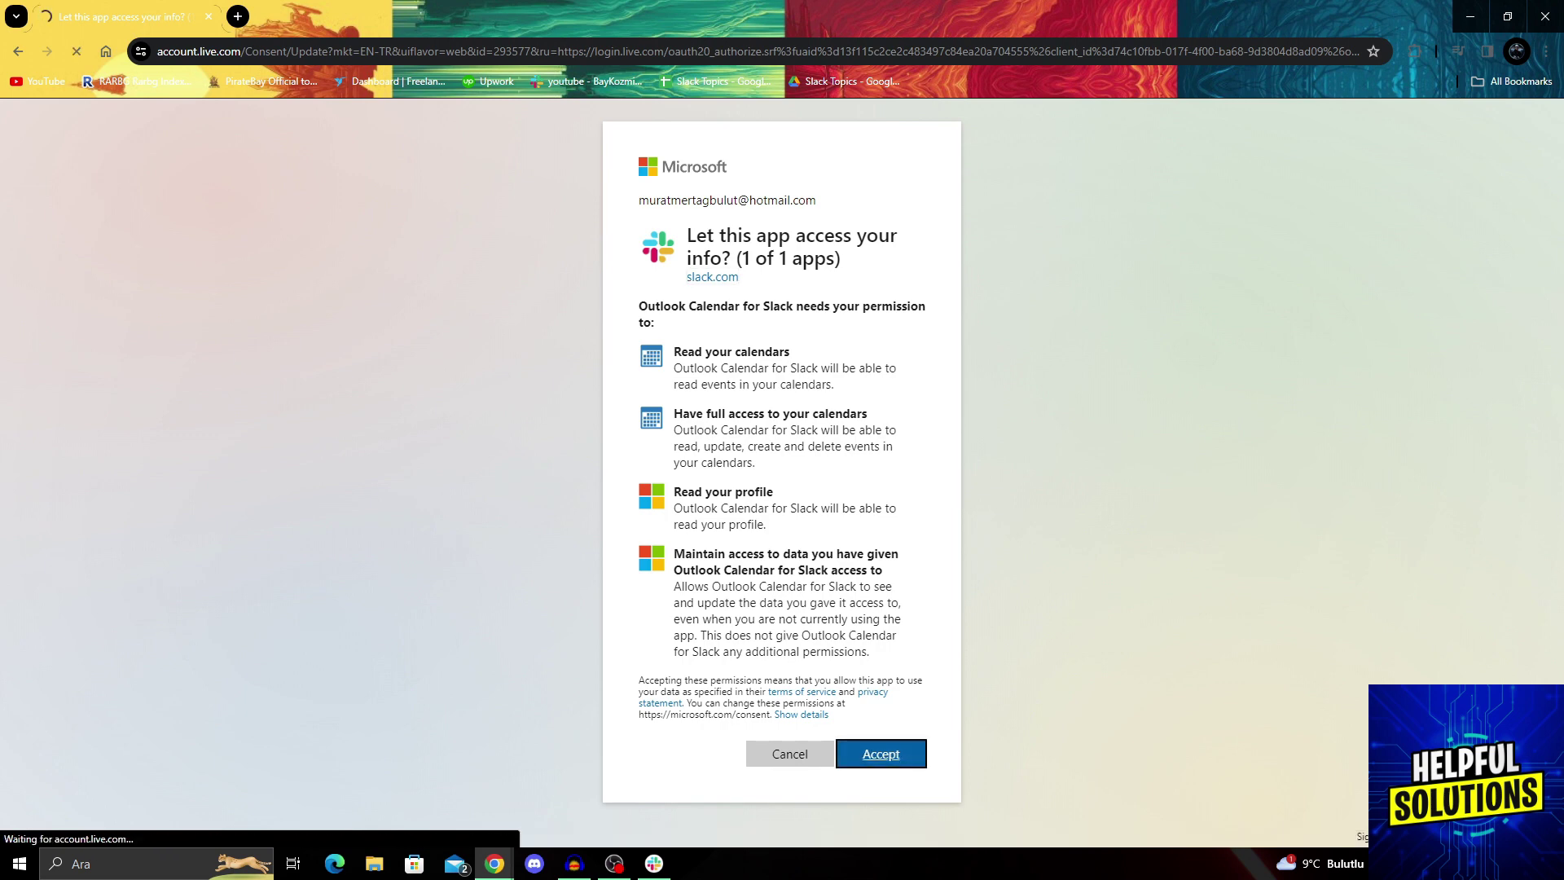
{"action": "left_click_drag", "start_coordinate": [687, 235], "coordinate": [880, 237]}
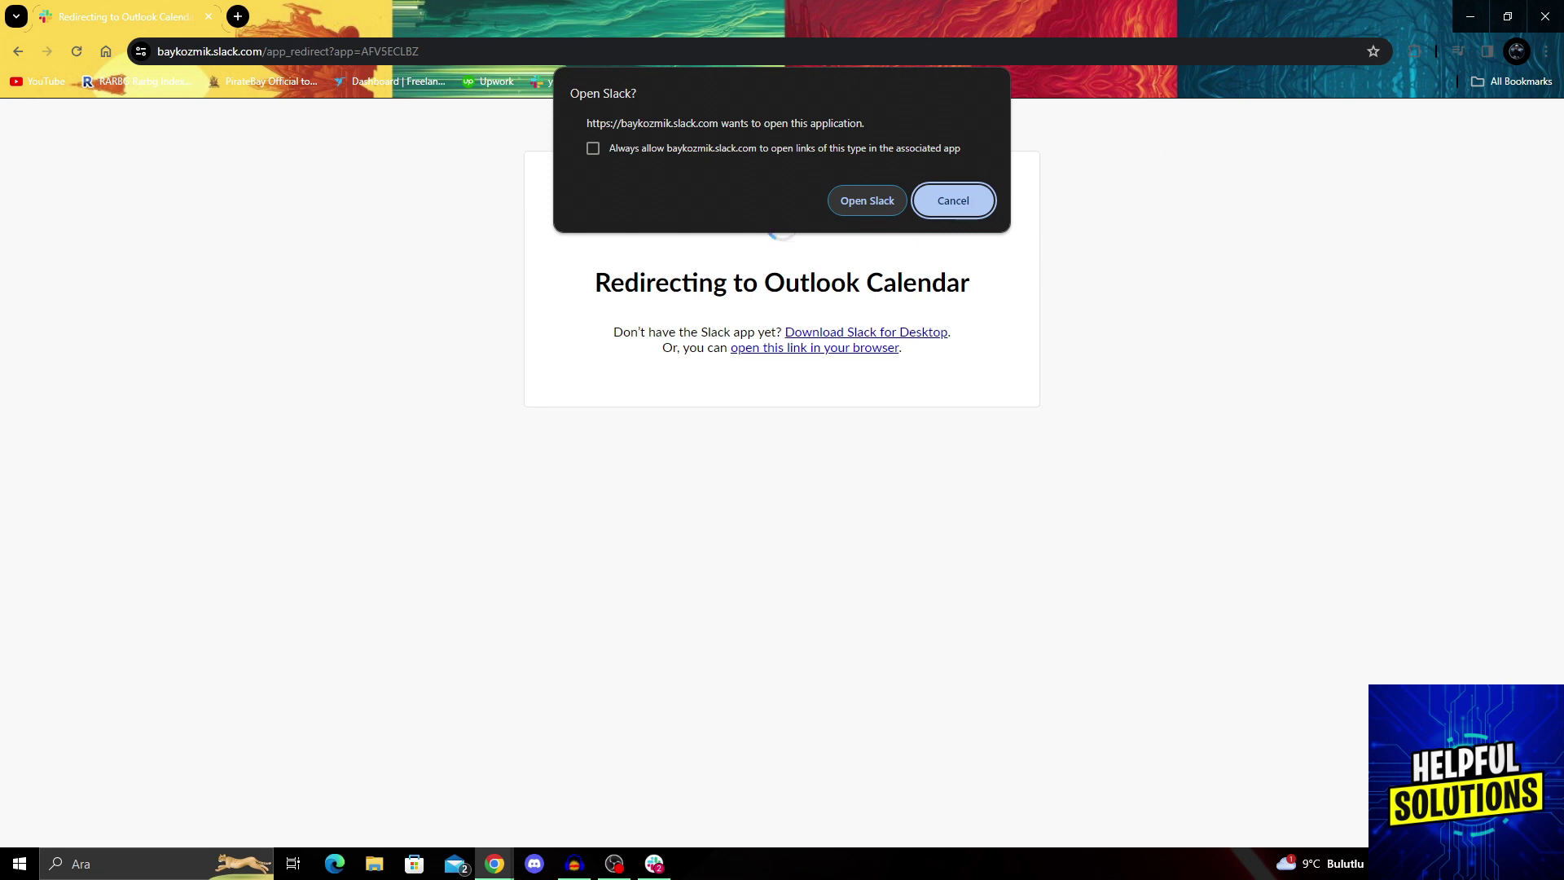
Confirm Chrome's 'Open Slack?' prompt to continue in the Slack desktop app
{"action": "left_click", "coordinate": [867, 201]}
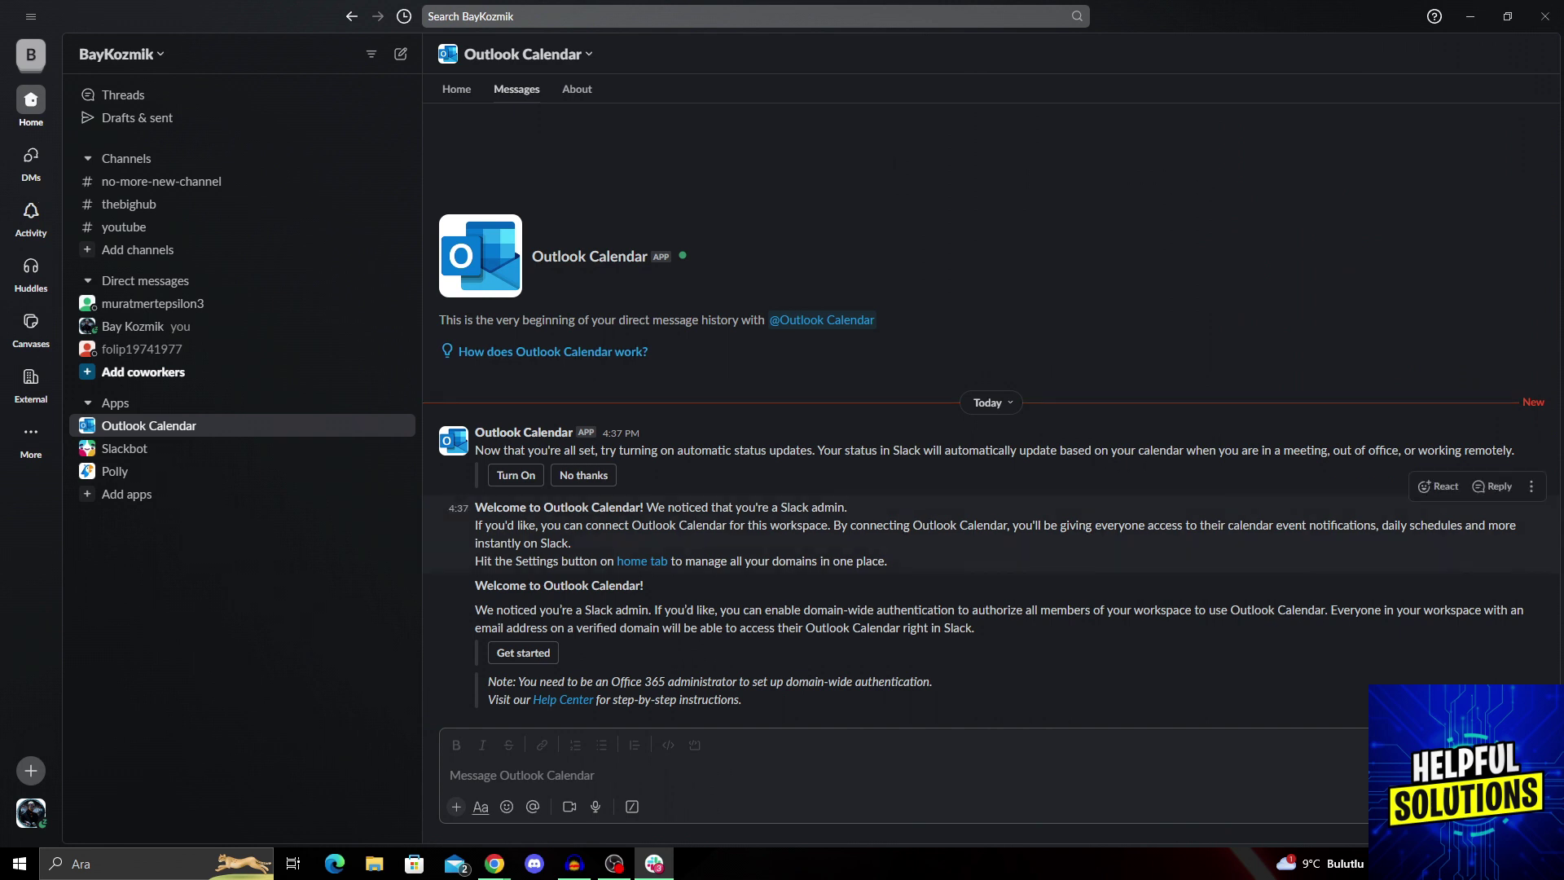
{"action": "mouse_move", "coordinate": [642, 561]}
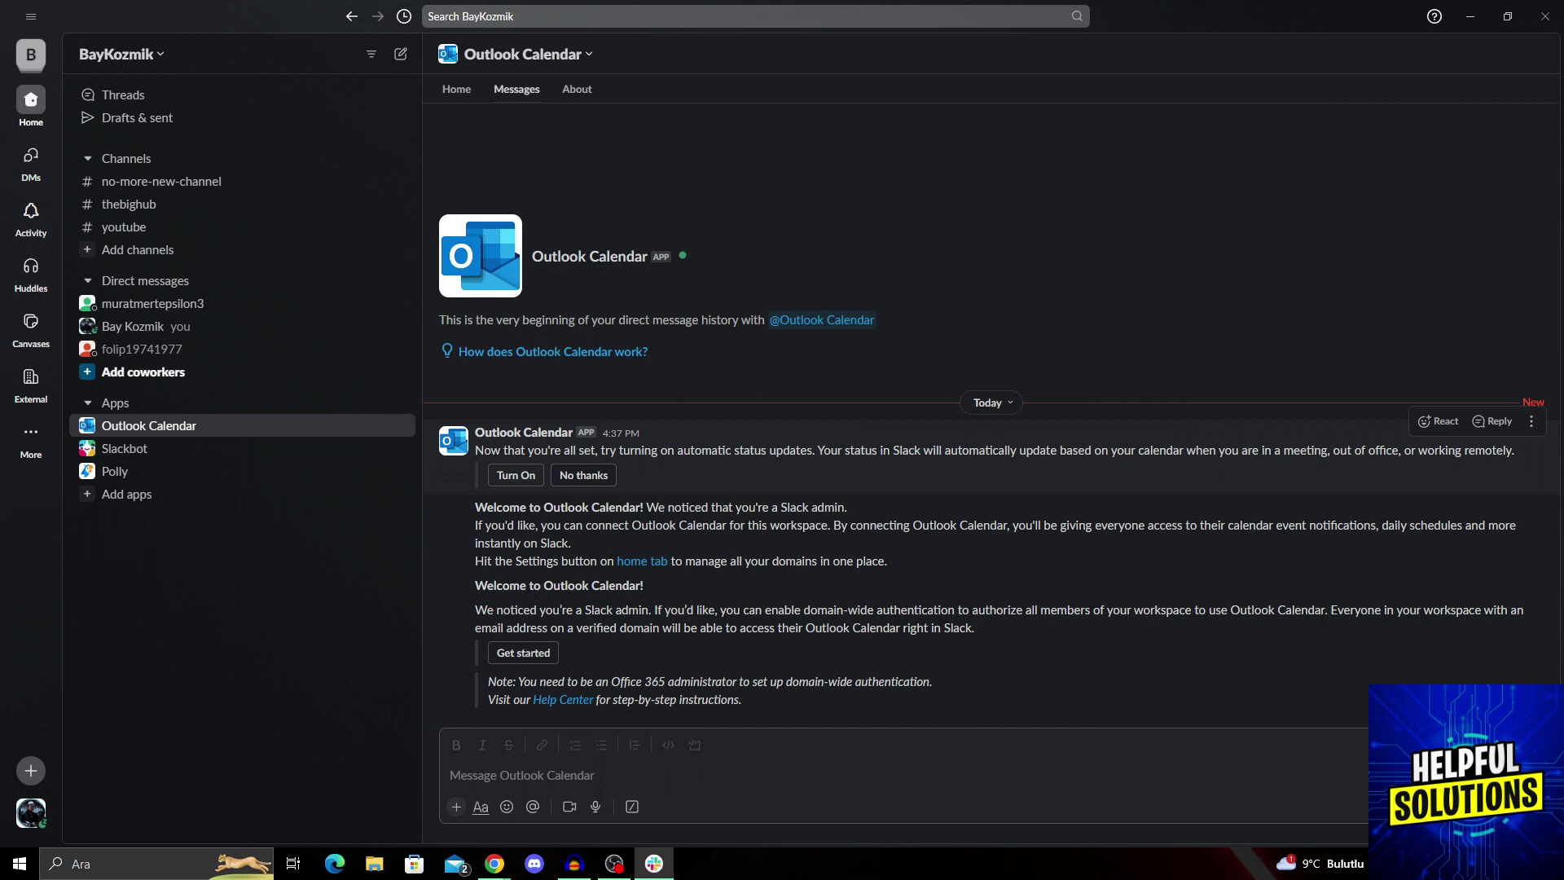
Enable automatic Slack status updates from Outlook Calendar events
{"action": "left_click", "coordinate": [516, 474]}
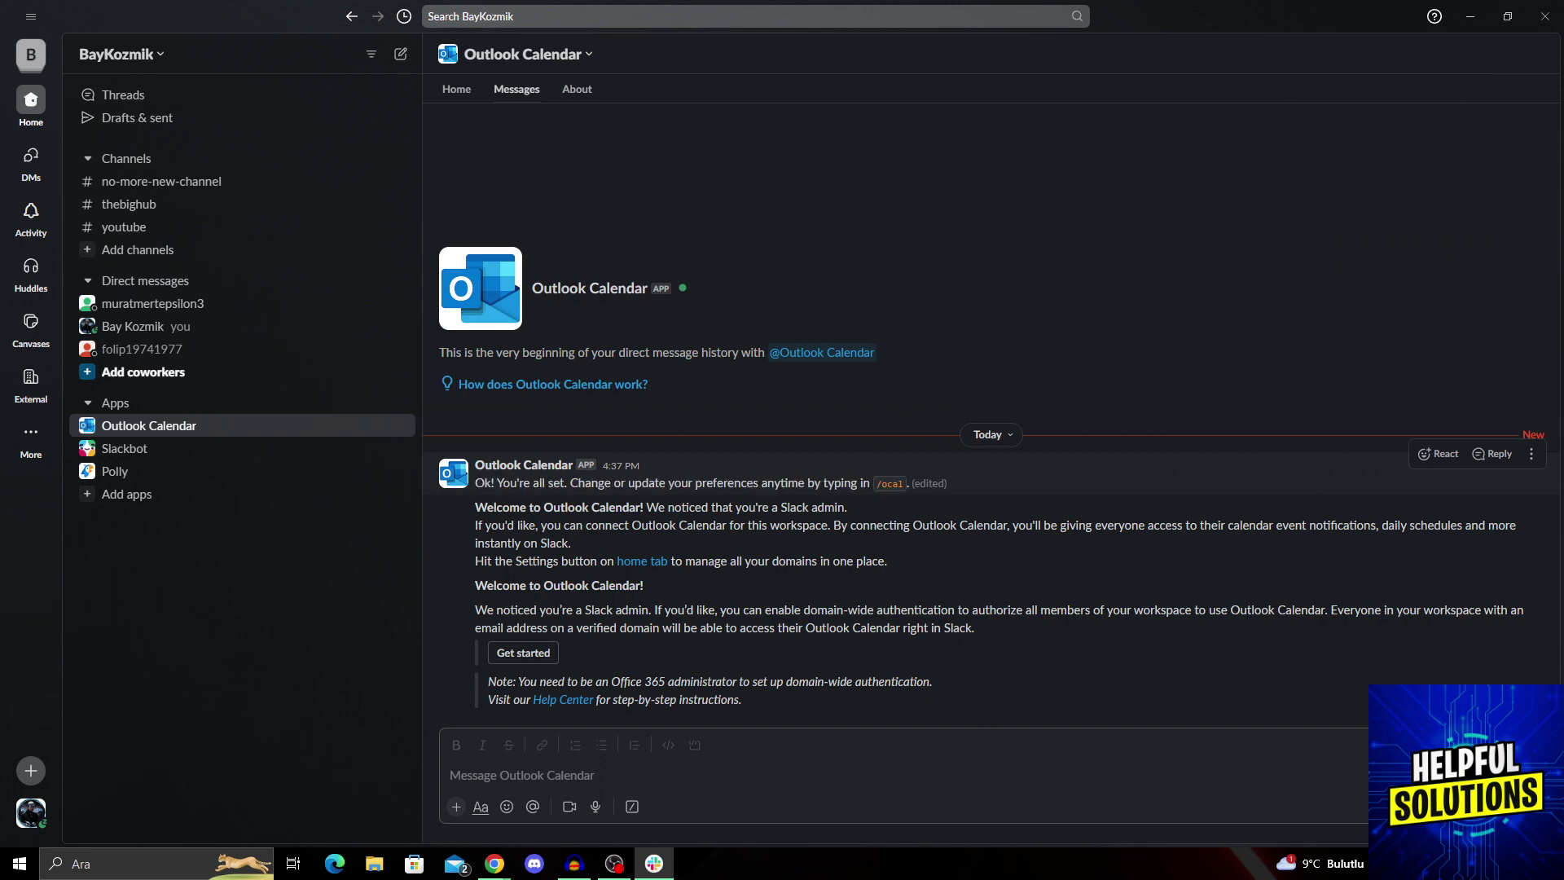